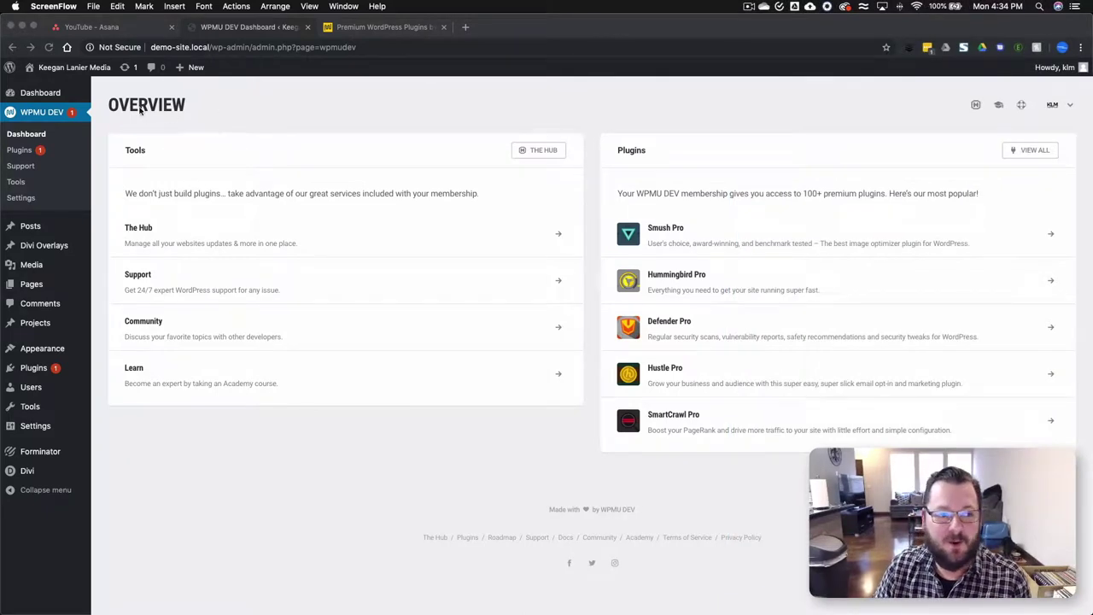
# - Look through the top plugins and the further plugins in the premium catalogue on the WPMU DEV website
pyautogui.click(183, 111)
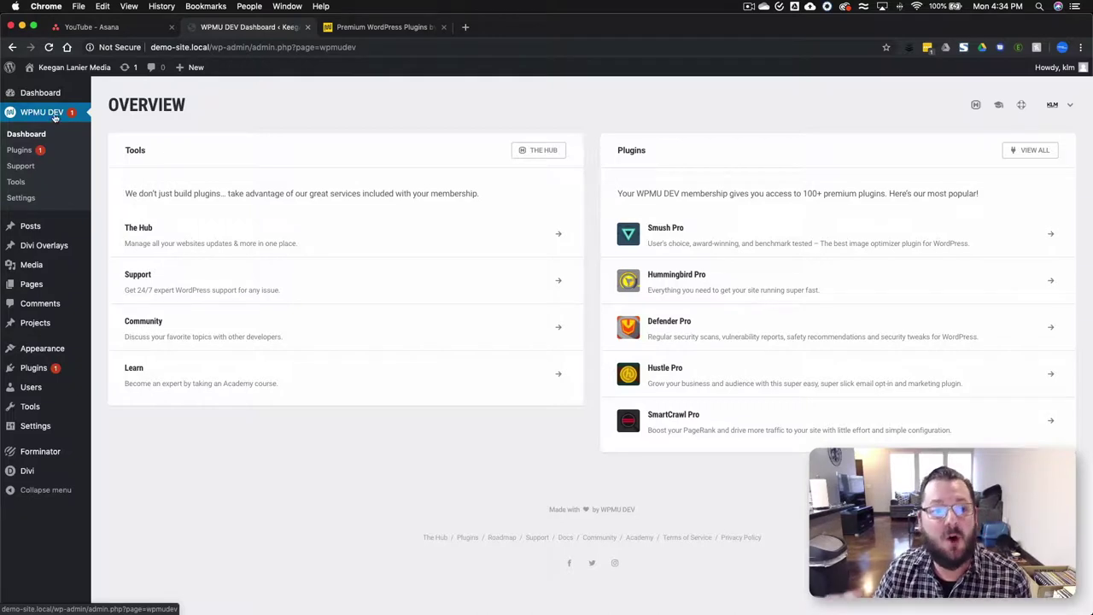
pyautogui.click(383, 26)
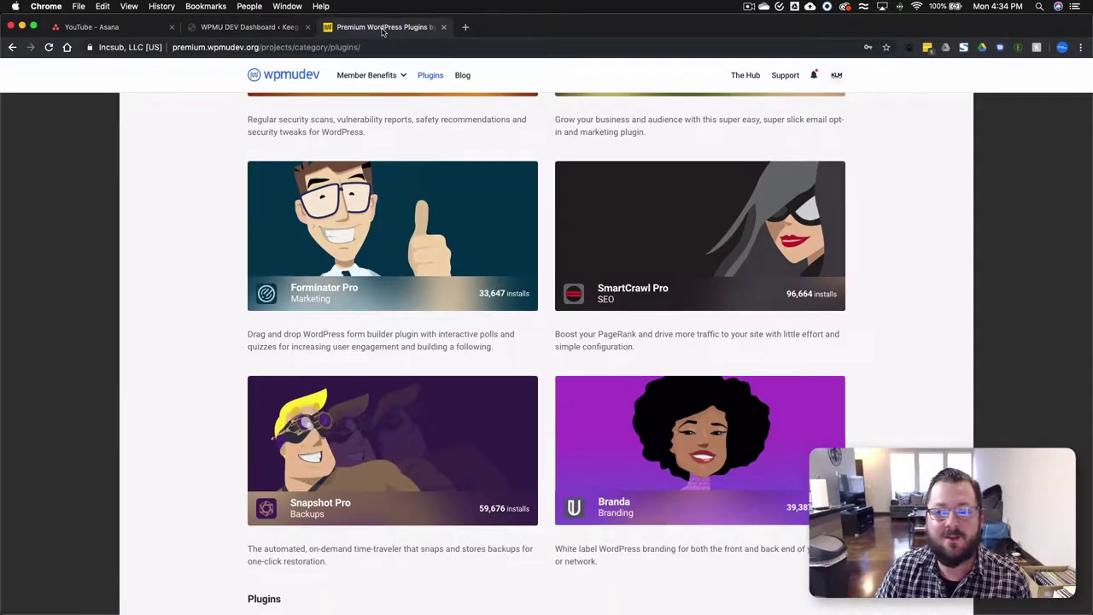
pyautogui.scroll(10, 500, 211)
pyautogui.scroll(-15, 501, 213)
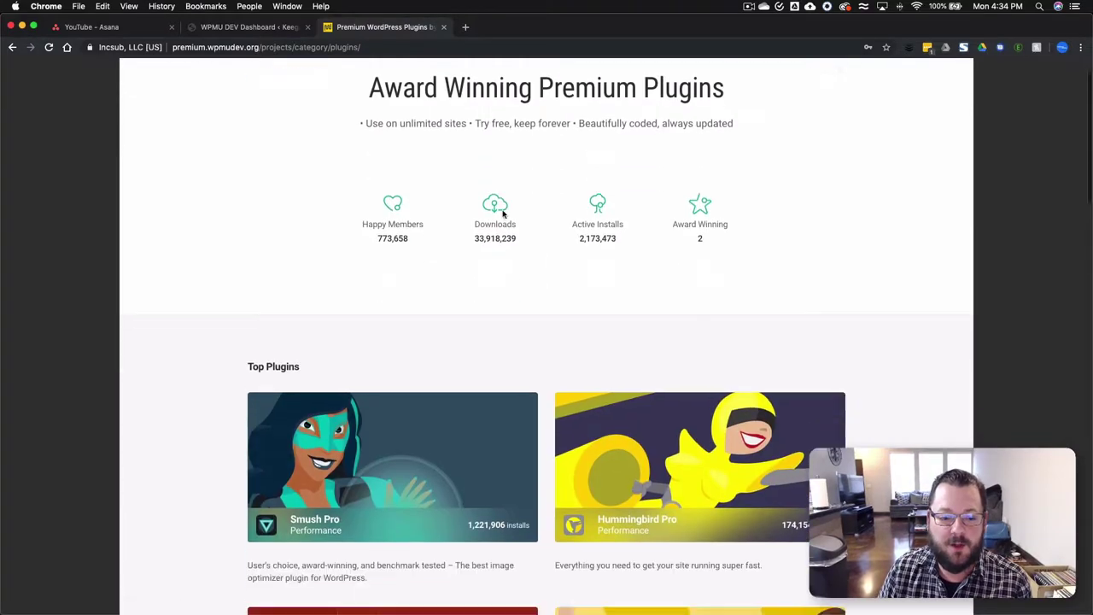
pyautogui.scroll(-5, 508, 218)
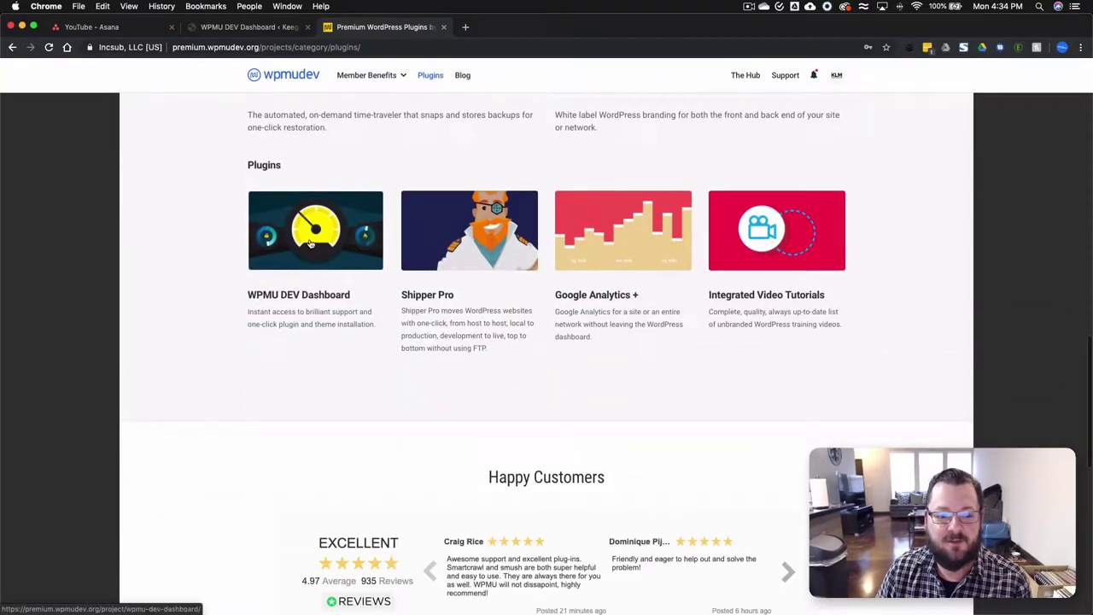
# - Install the Smush Pro plugin from the site's WPMU DEV dashboard and activate it
pyautogui.click(248, 27)
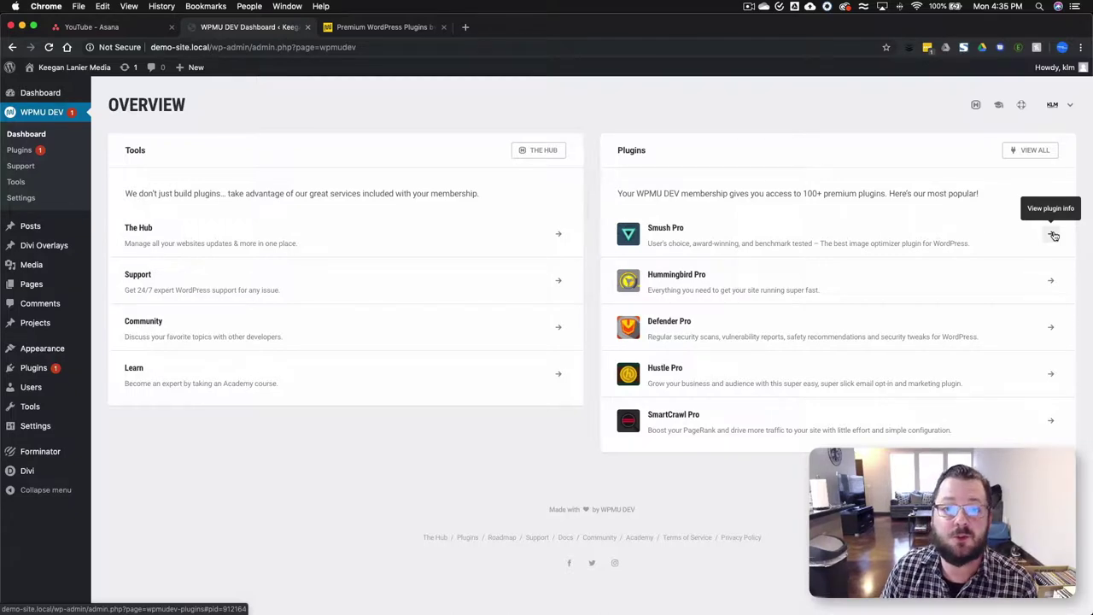
pyautogui.click(1054, 235)
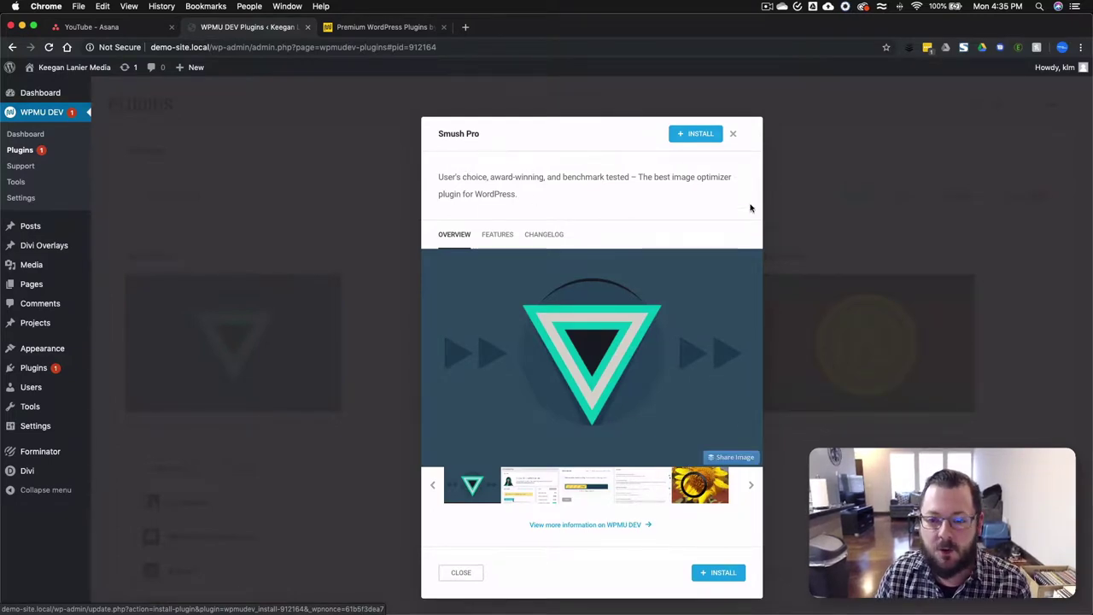
pyautogui.click(705, 134)
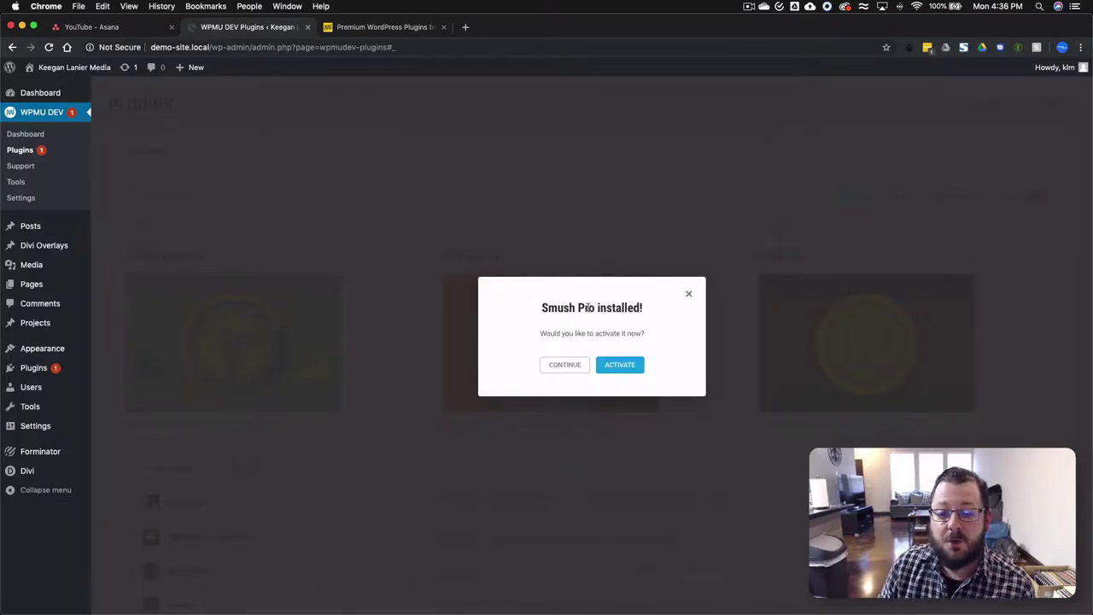
pyautogui.click(626, 368)
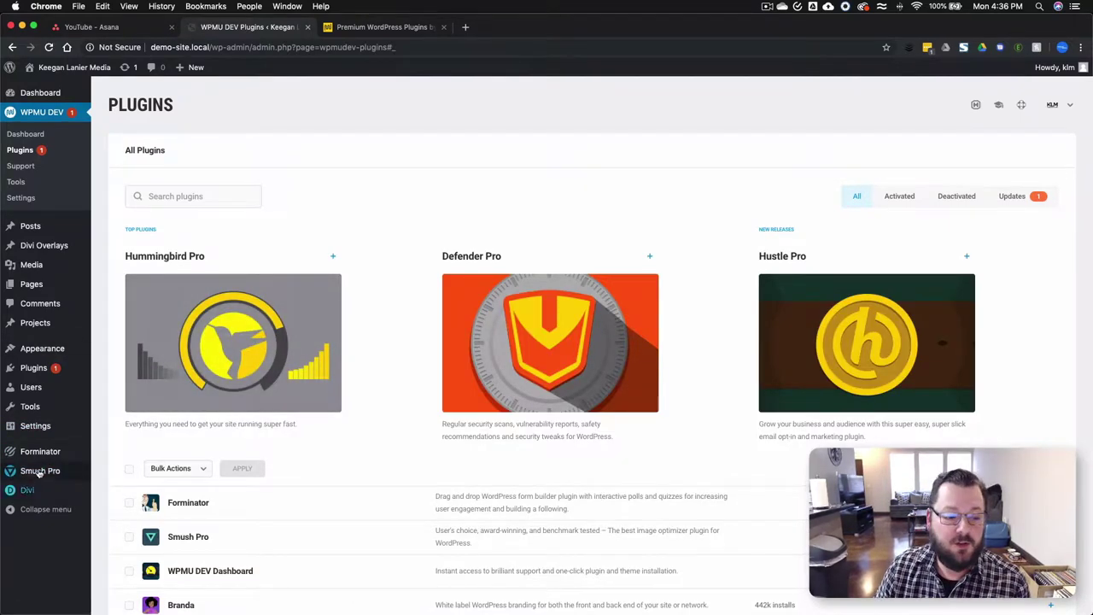
# - Begin the Smush Pro setup, keeping automatic optimization of new uploads, multi-pass lossy compression and image metadata stripping enabled
pyautogui.click(31, 475)
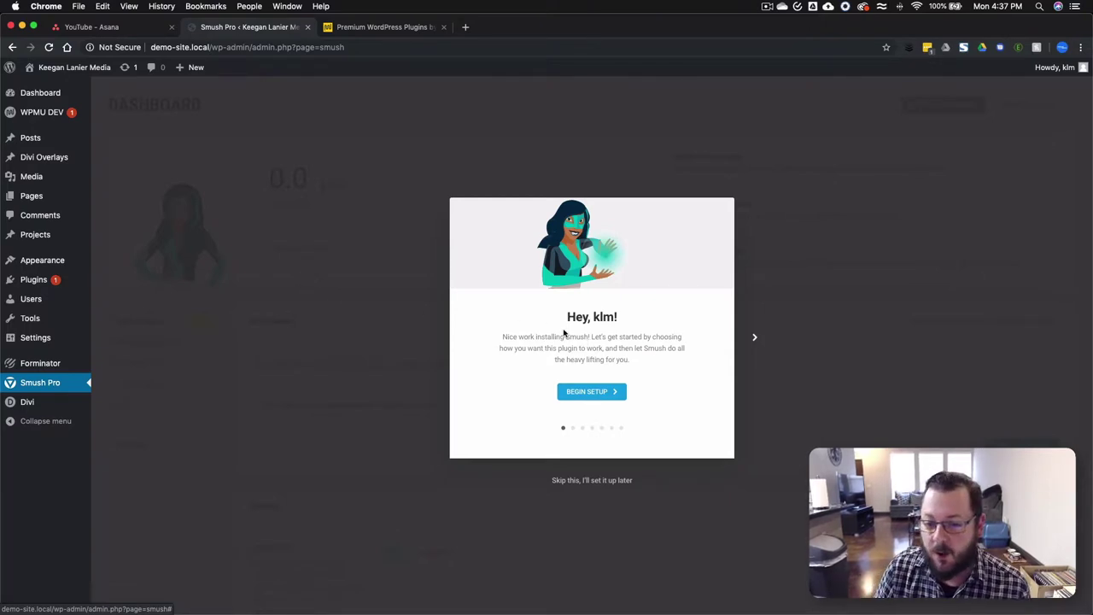
pyautogui.click(593, 391)
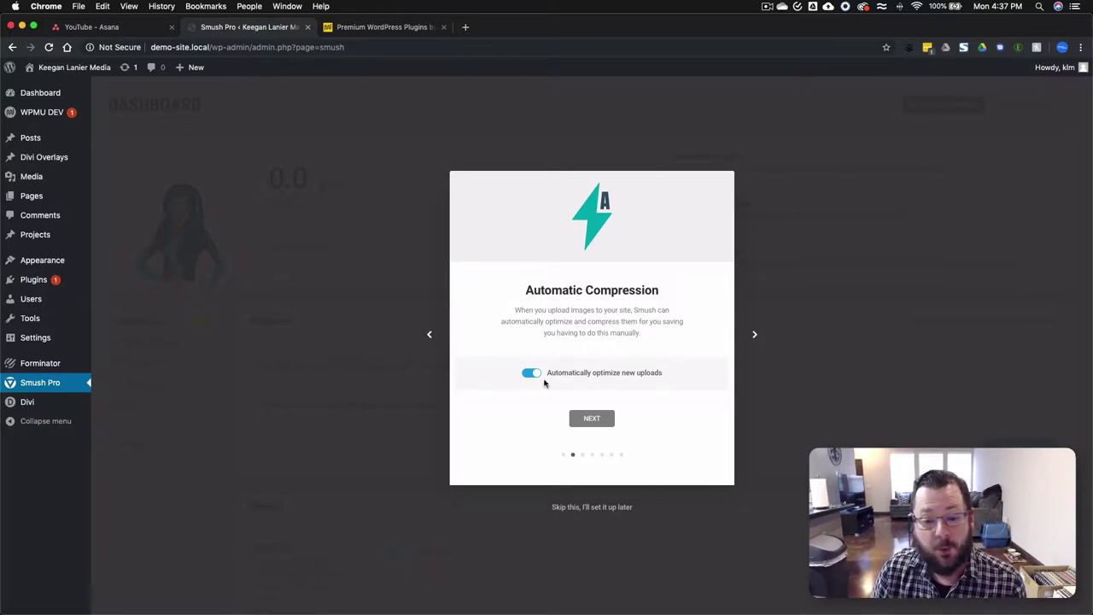
pyautogui.click(594, 417)
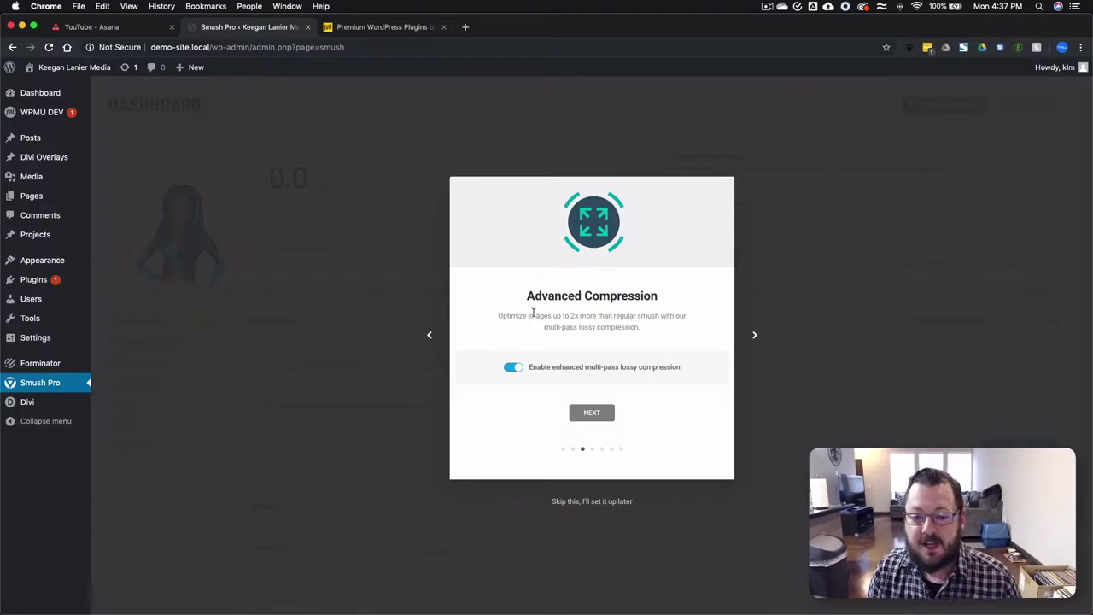
pyautogui.click(592, 413)
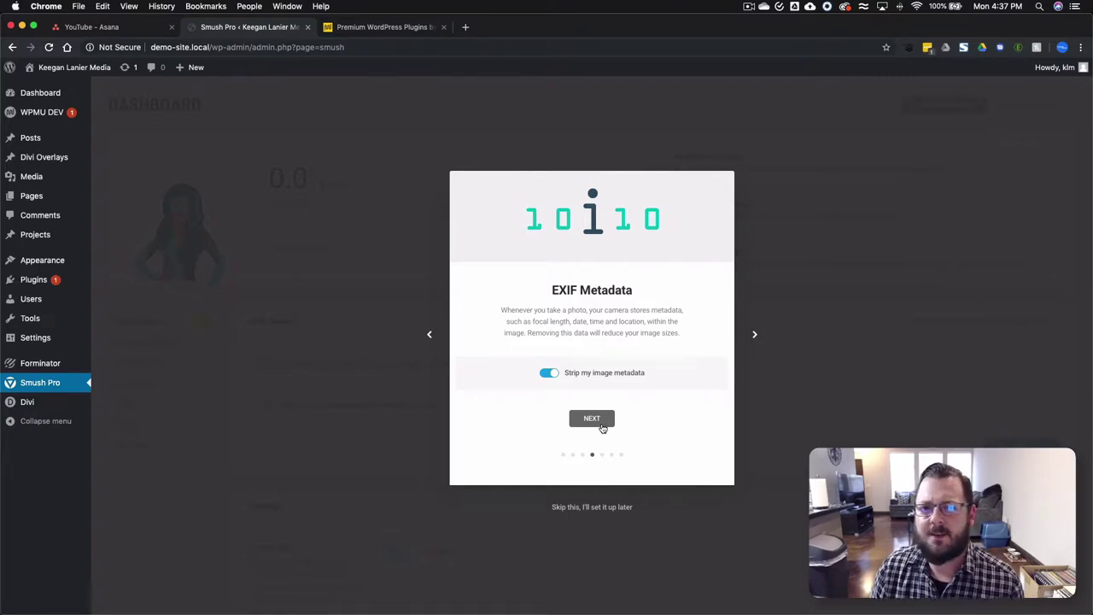
pyautogui.click(594, 420)
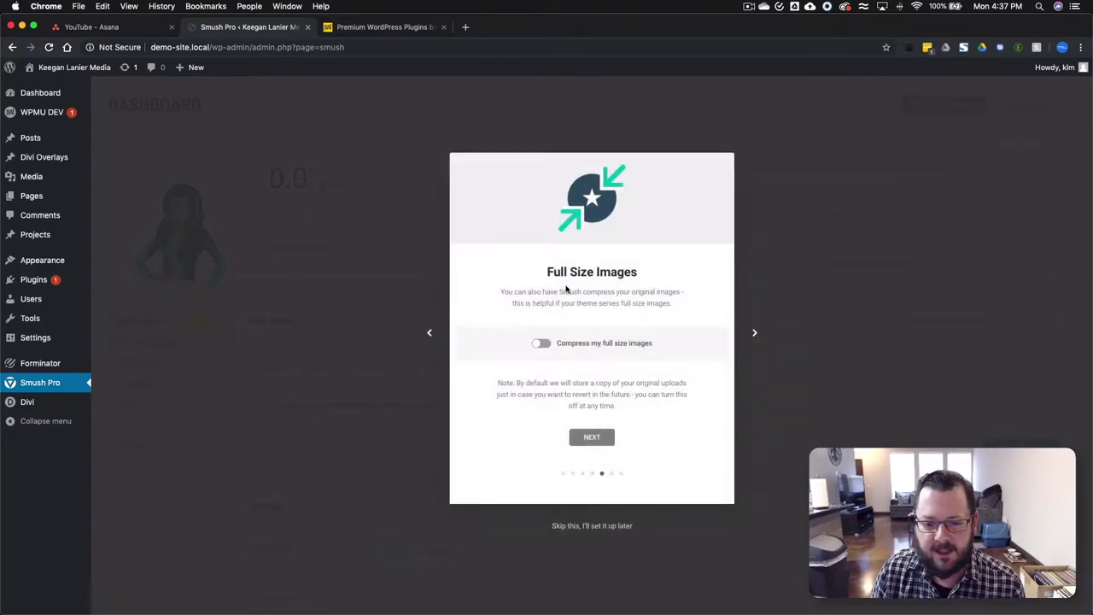
# - Enable compression of full size images, keep lazy loading and usage data tracking on, and finish the setup wizard
pyautogui.click(539, 343)
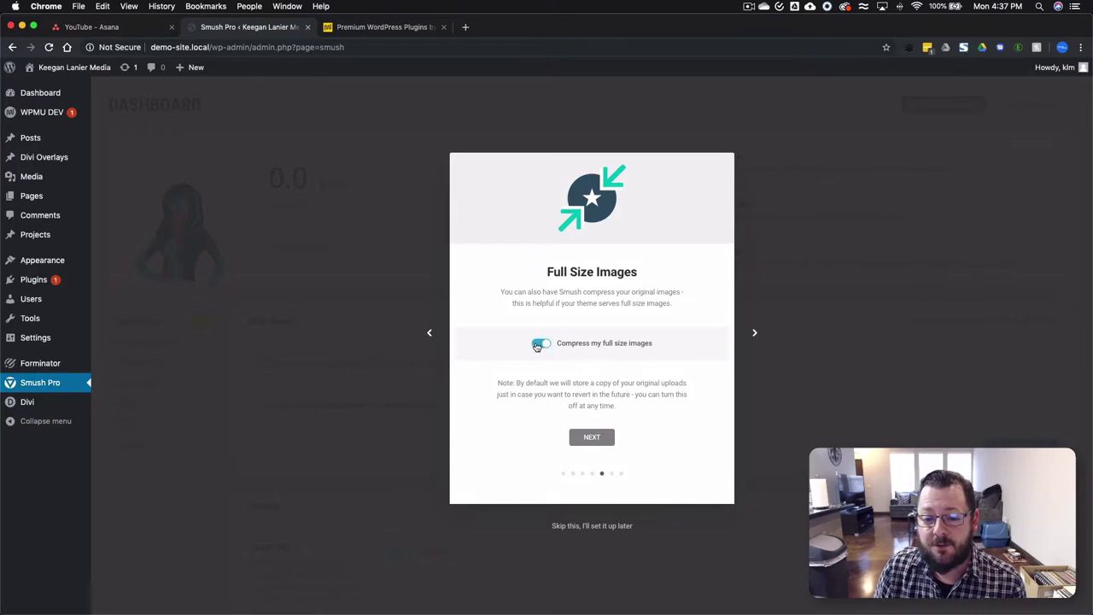
pyautogui.click(593, 436)
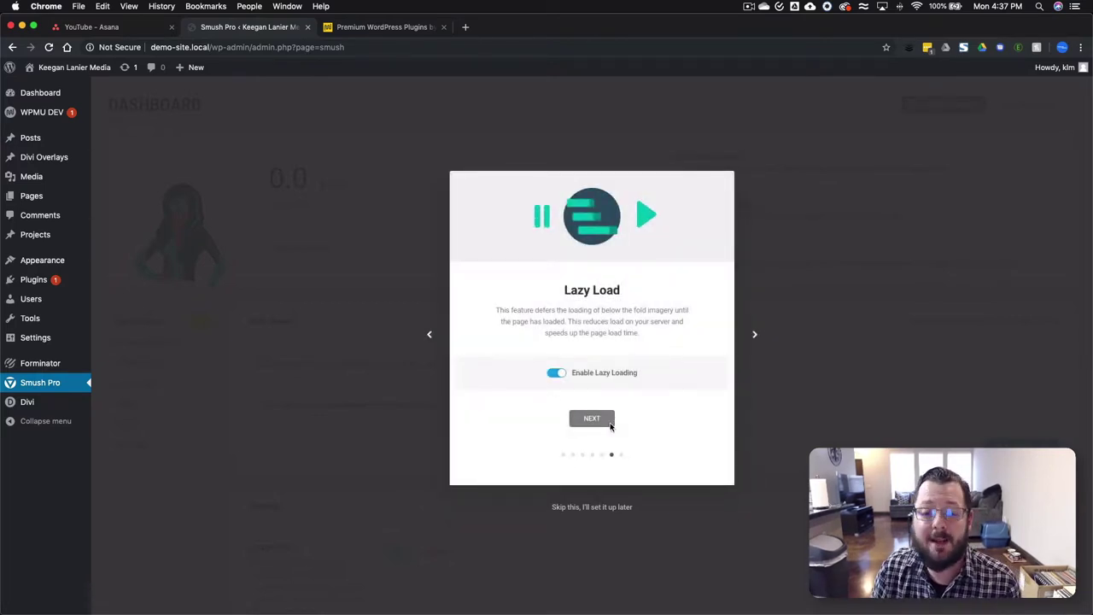
pyautogui.click(609, 424)
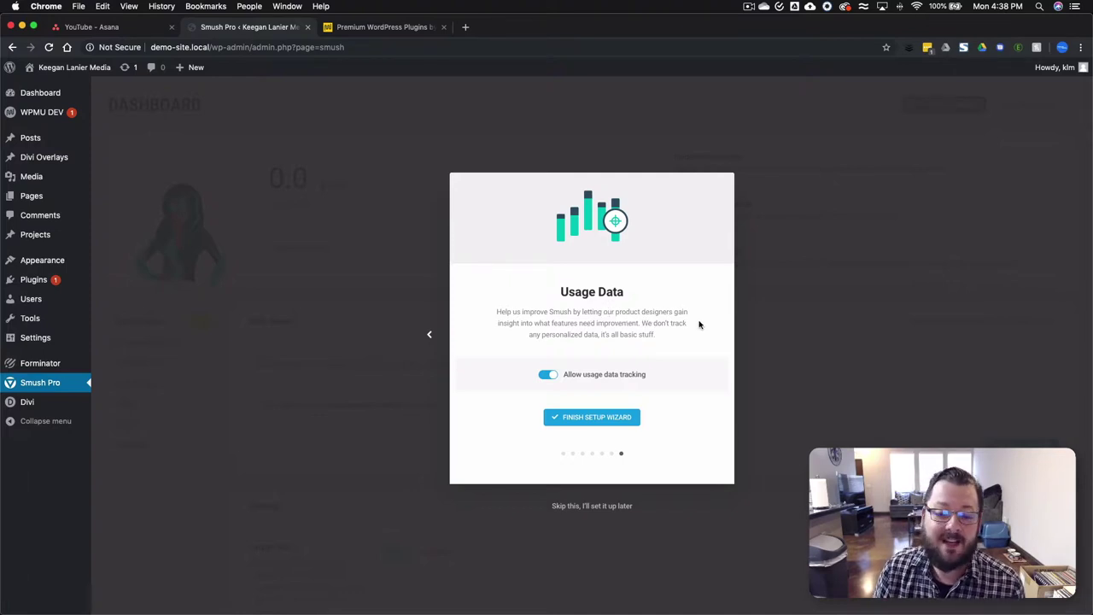
pyautogui.click(583, 417)
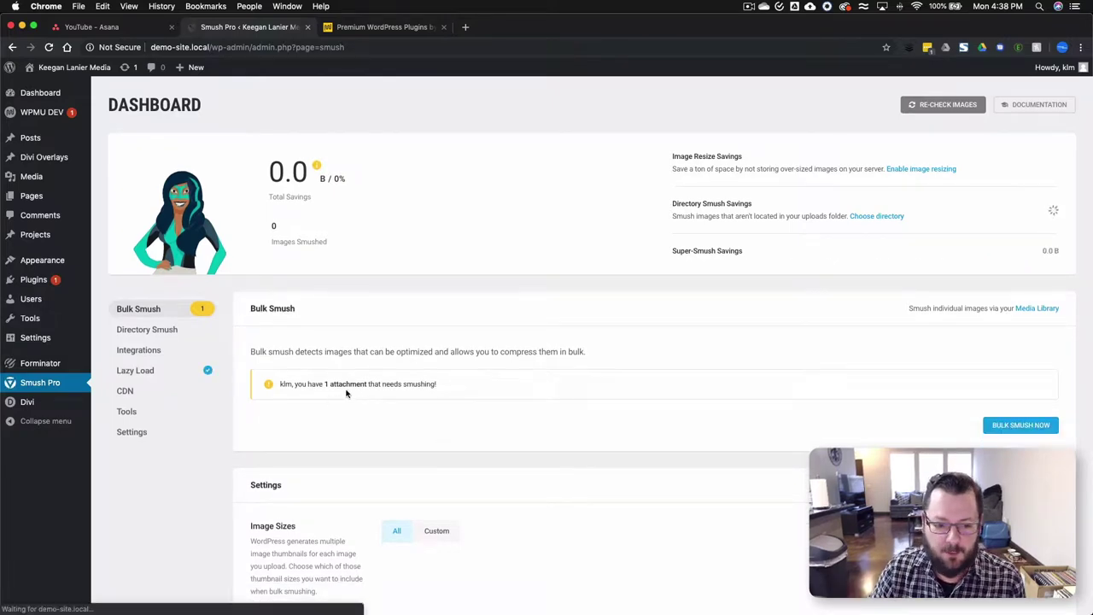
# - Run Bulk Smush on the attachment that needs smushing and look over the bulk results
pyautogui.click(1029, 427)
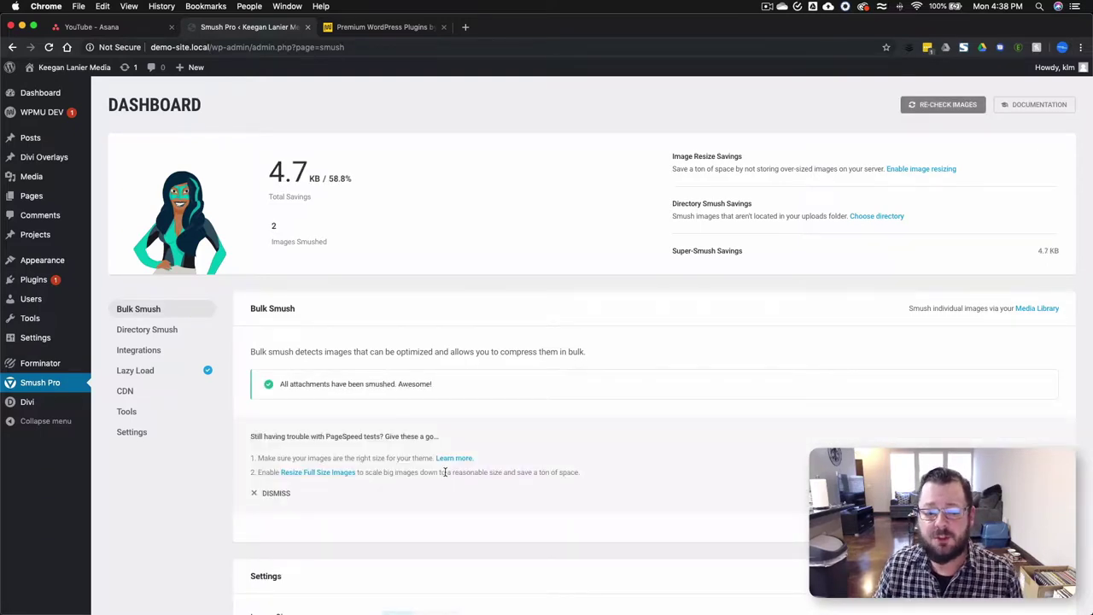
pyautogui.scroll(-5, 547, 337)
pyautogui.scroll(5, 546, 336)
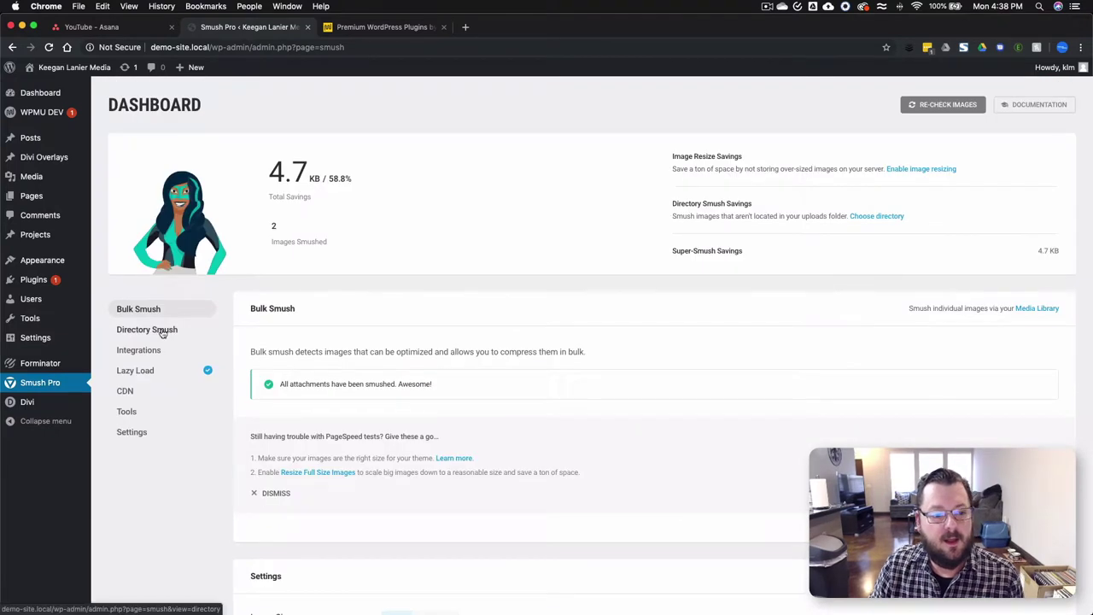
# - Review Smush Pro's Directory Smush page and its integrations for Gutenberg, Amazon S3, NextGen Gallery and WPBakery
pyautogui.click(161, 333)
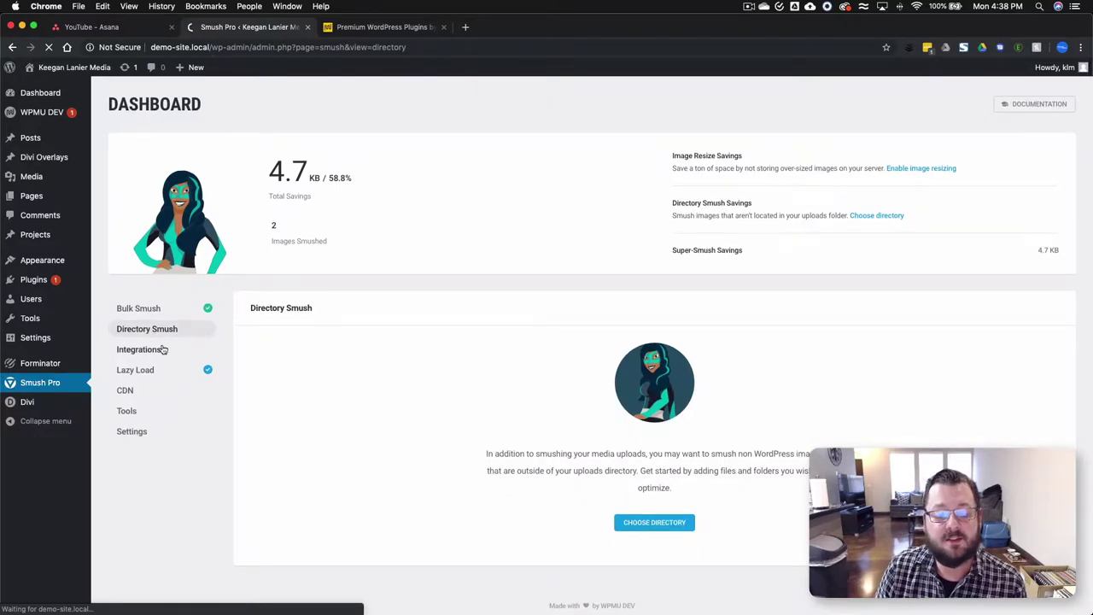
pyautogui.click(147, 352)
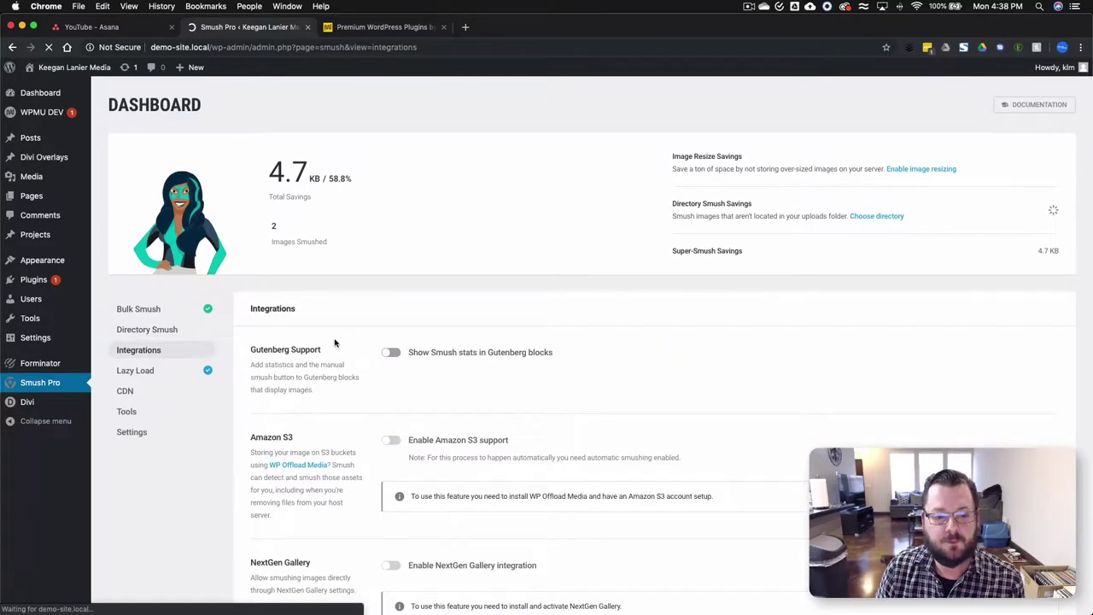
pyautogui.scroll(-3, 334, 343)
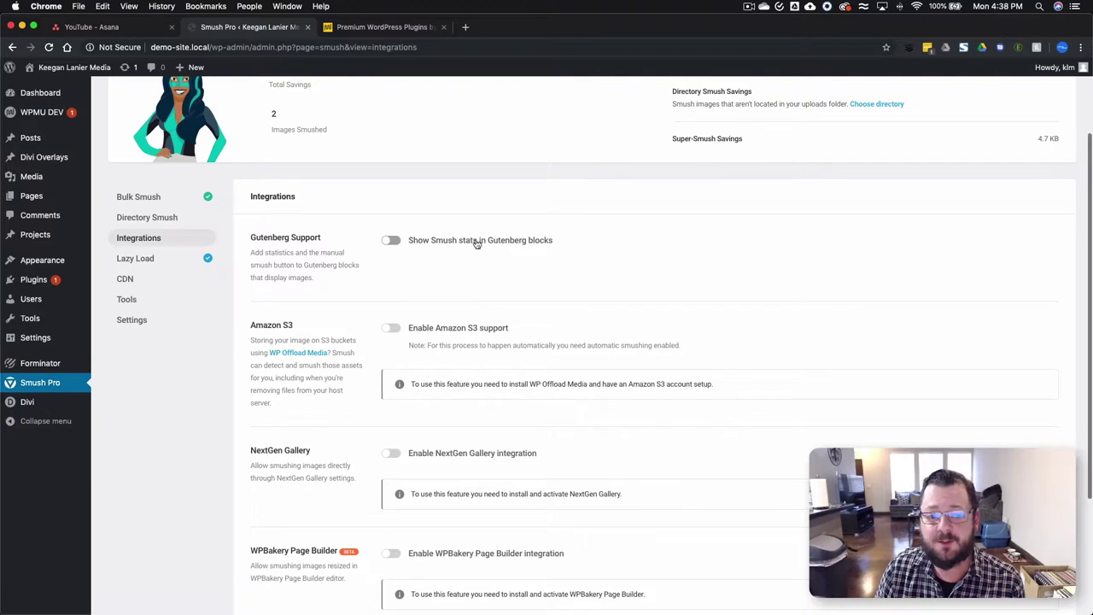
pyautogui.scroll(-4, 342, 273)
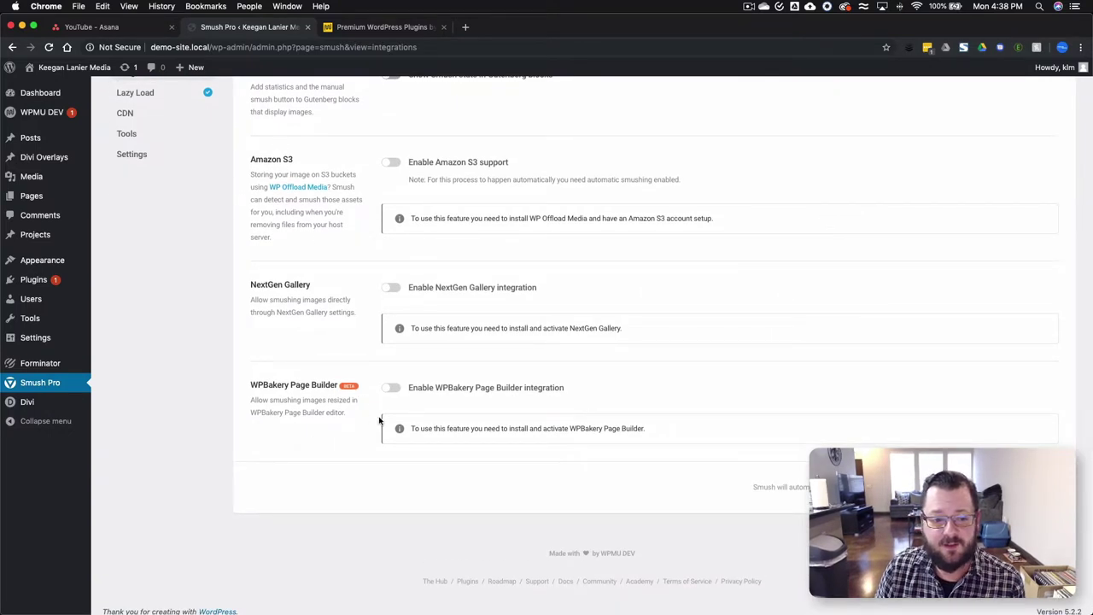
pyautogui.scroll(2, 317, 268)
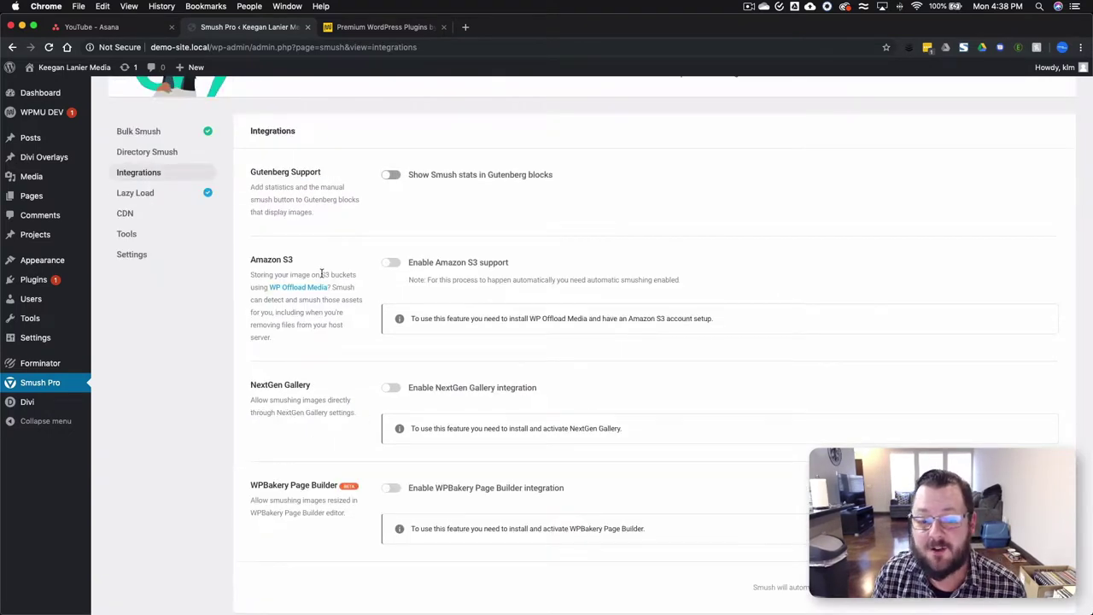
# - Examine the Lazy Load settings for media types, output locations, display animation, included post types and exclusions
pyautogui.click(145, 194)
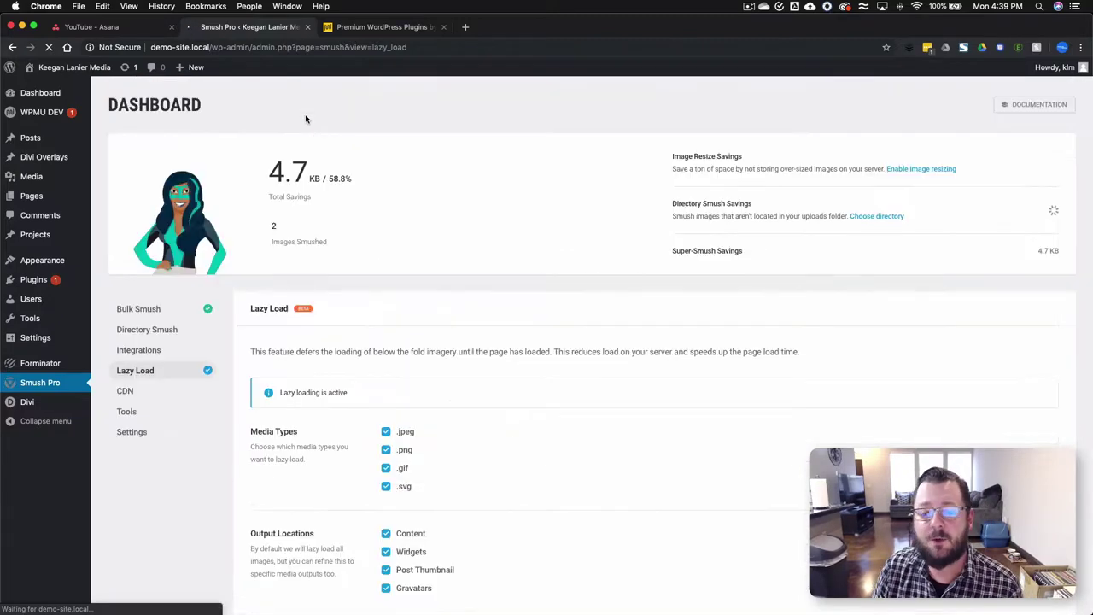
pyautogui.scroll(-3, 503, 270)
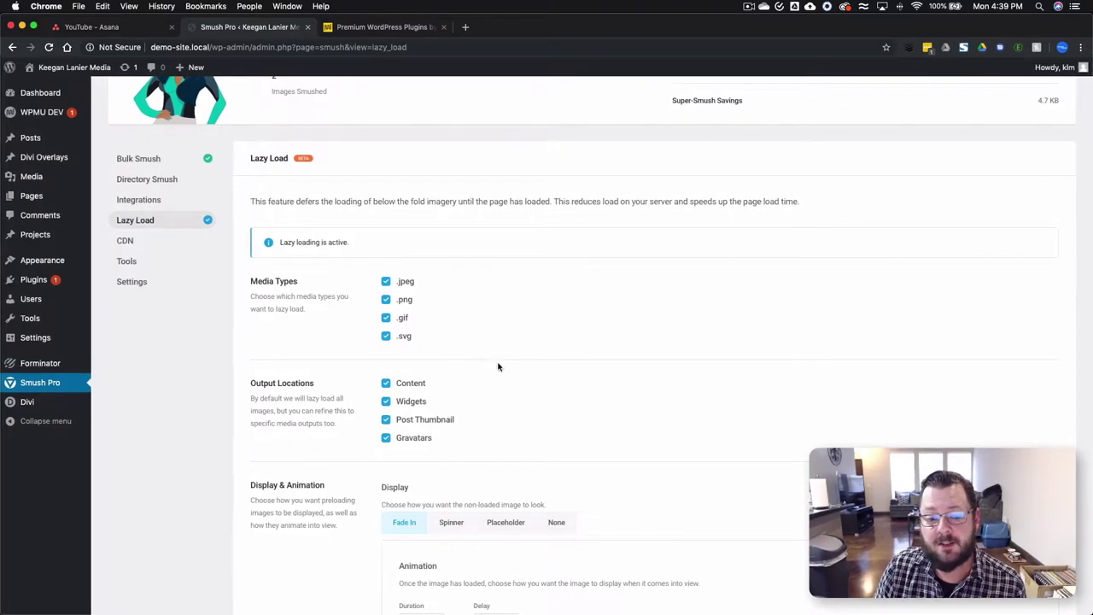
pyautogui.scroll(-4, 590, 450)
pyautogui.scroll(-1, 427, 317)
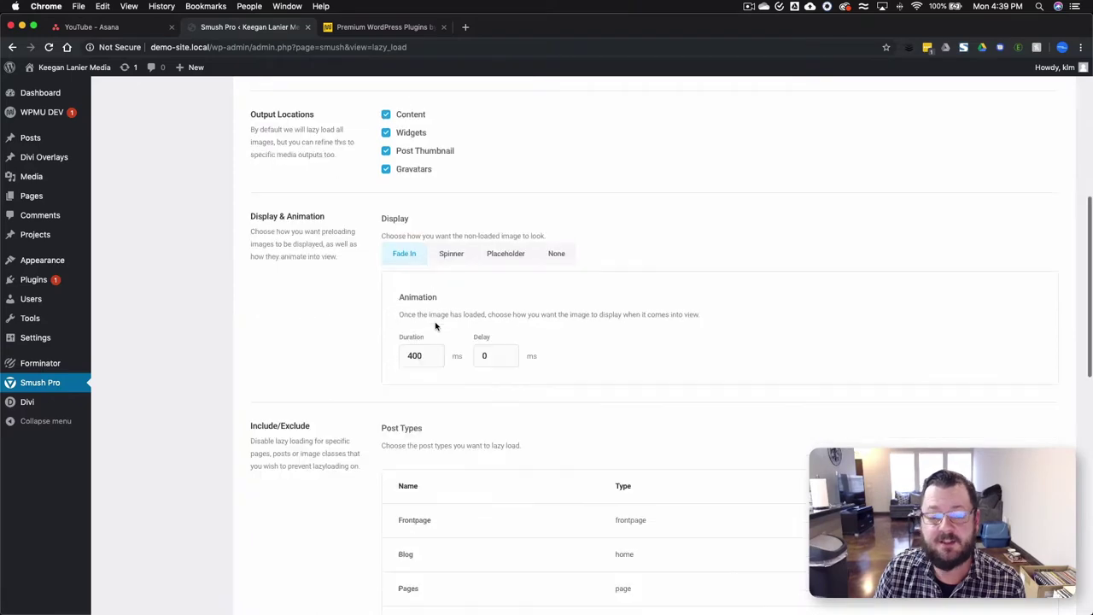
pyautogui.scroll(-2, 436, 325)
pyautogui.scroll(-1, 435, 214)
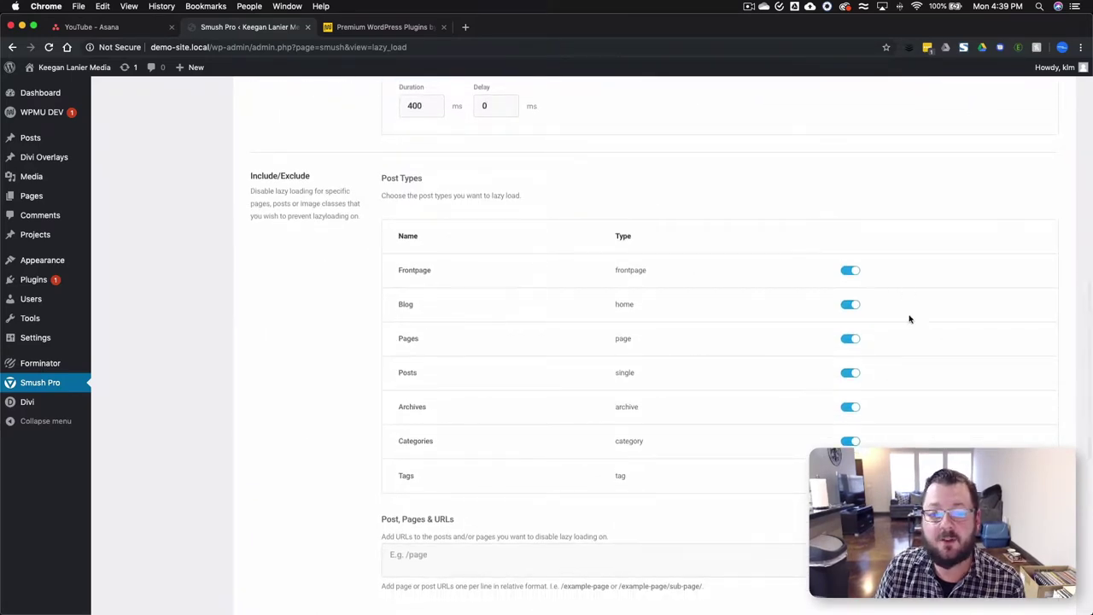
pyautogui.scroll(-3, 559, 288)
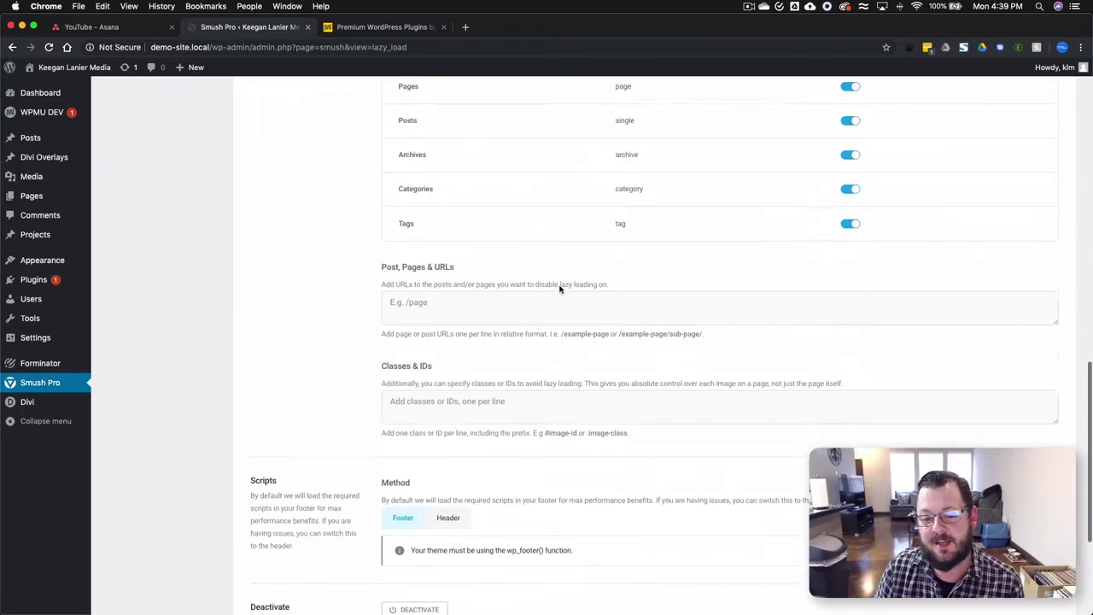
# - Review Smush Pro's CDN feature and its image resize detection and bulk restore tools
pyautogui.scroll(15, 256, 359)
pyautogui.click(132, 392)
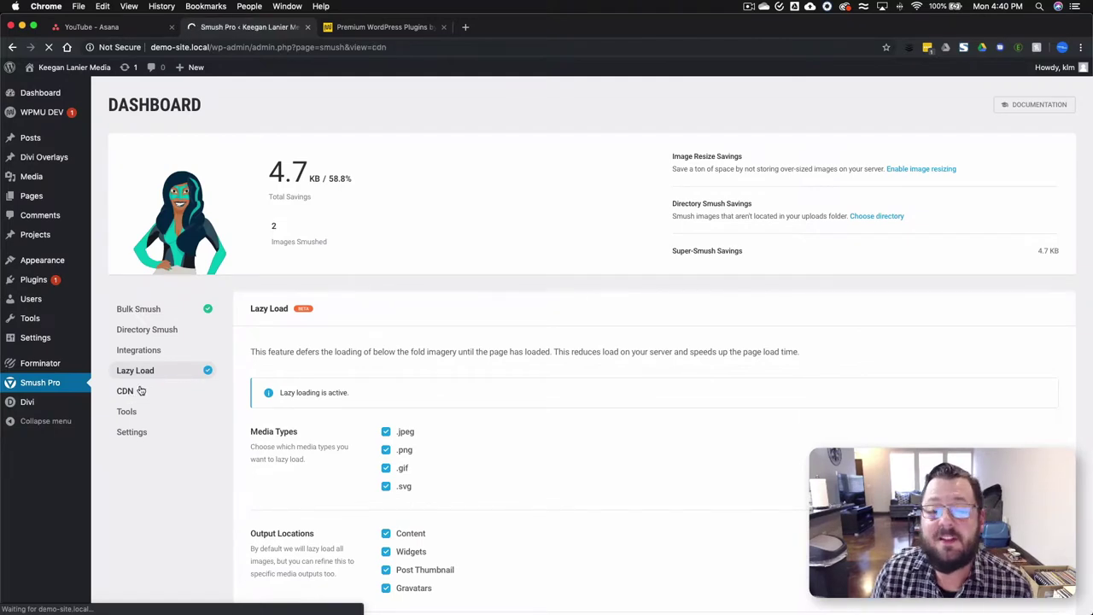
pyautogui.scroll(-2, 445, 415)
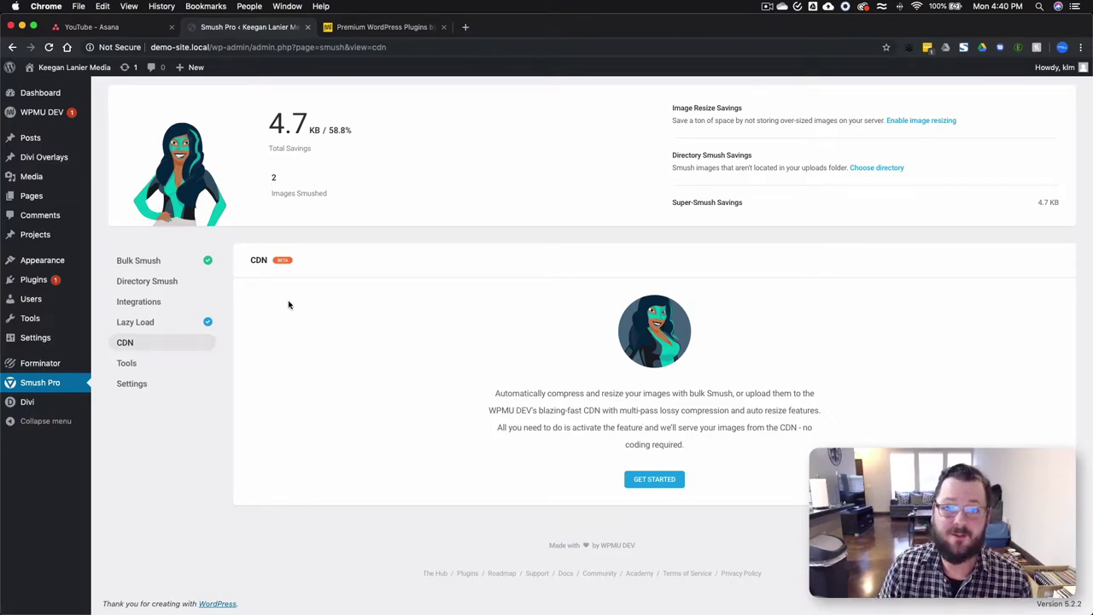
pyautogui.click(130, 363)
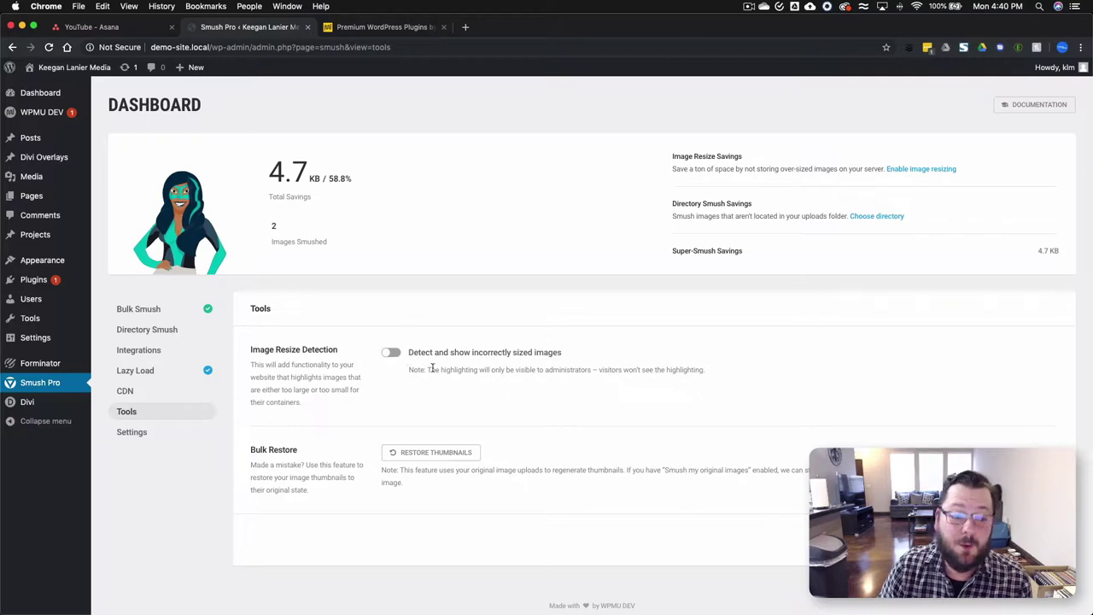
# - Examine the Smush Pro settings for translations, accessibility, usage tracking, data and API status, and check the total savings figure
pyautogui.click(150, 433)
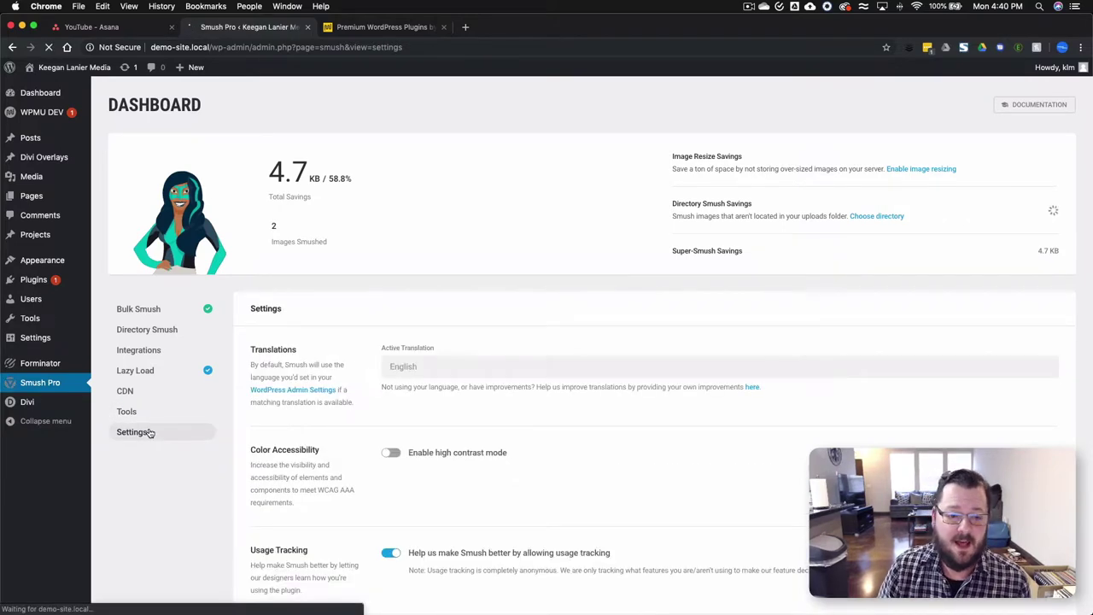
pyautogui.scroll(-5, 335, 446)
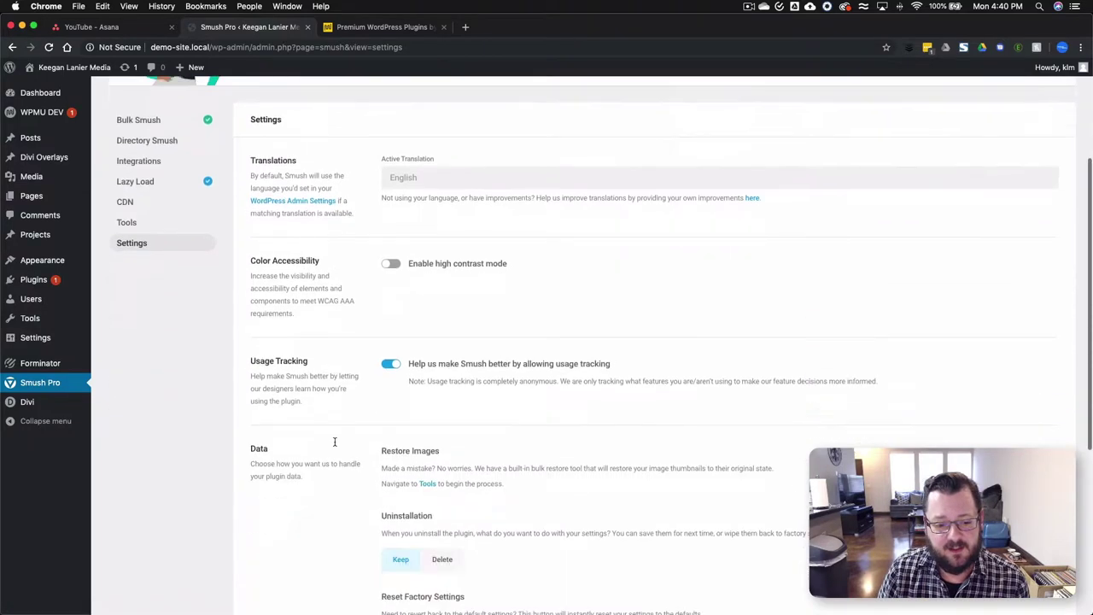
pyautogui.scroll(-4, 336, 445)
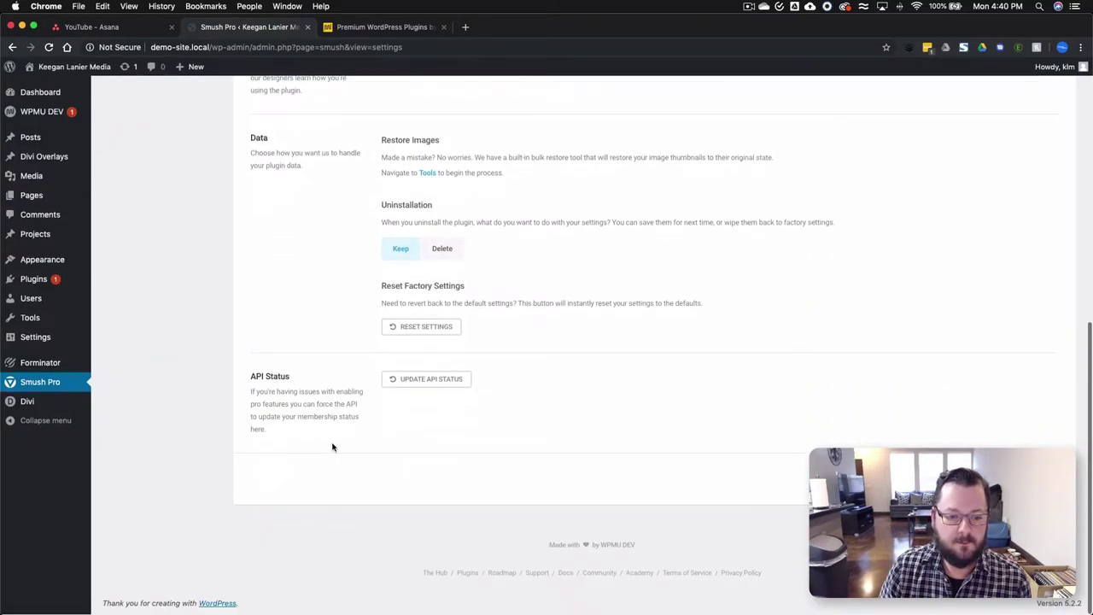
pyautogui.scroll(9, 333, 444)
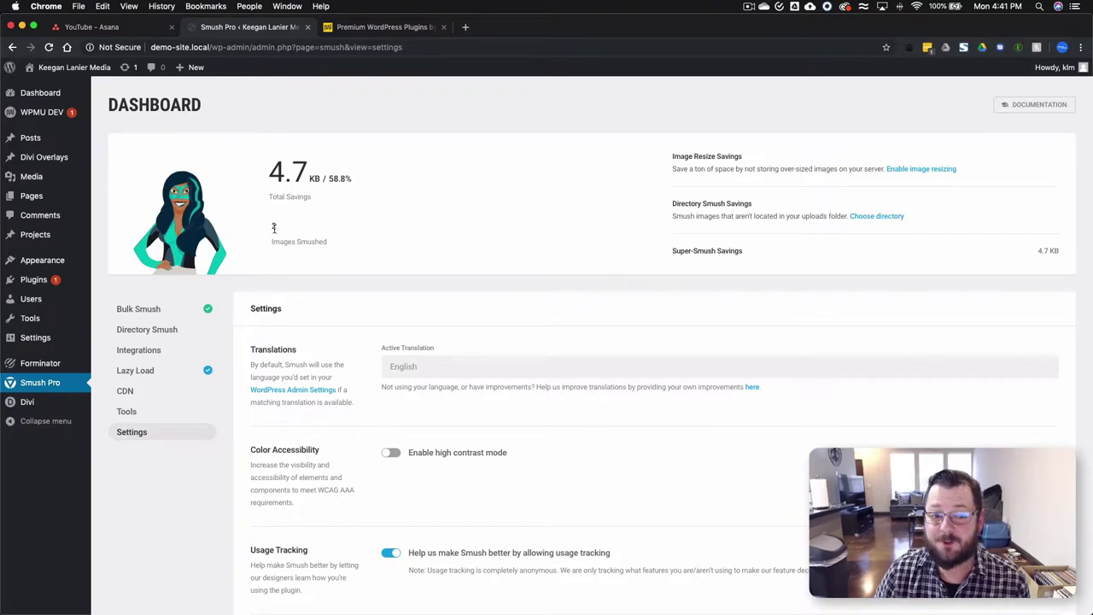
pyautogui.moveTo(303, 171); pyautogui.dragTo(259, 178)
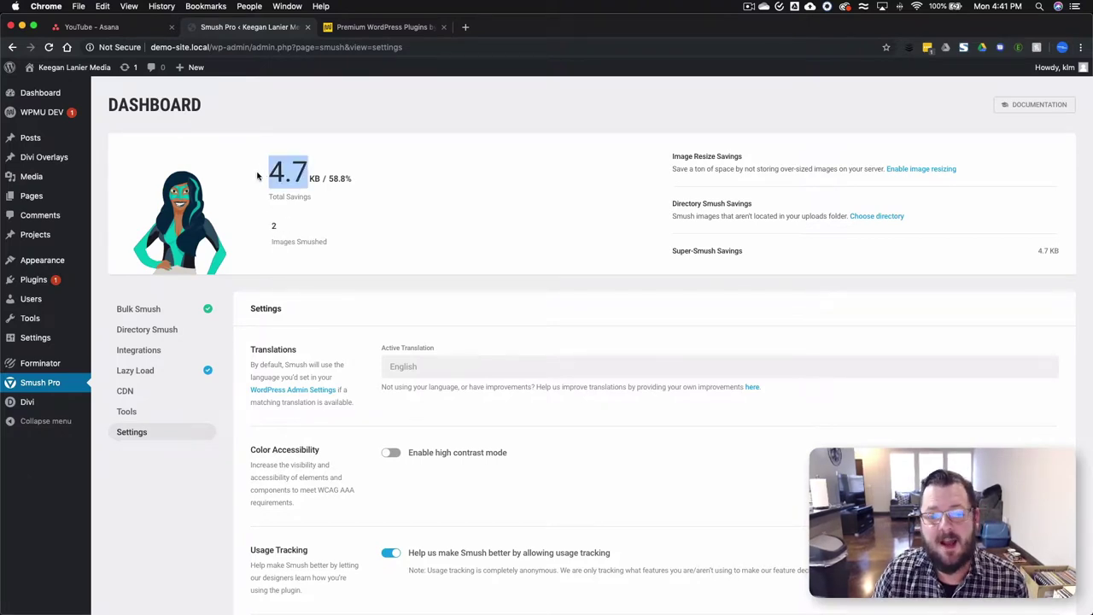
pyautogui.click(306, 169)
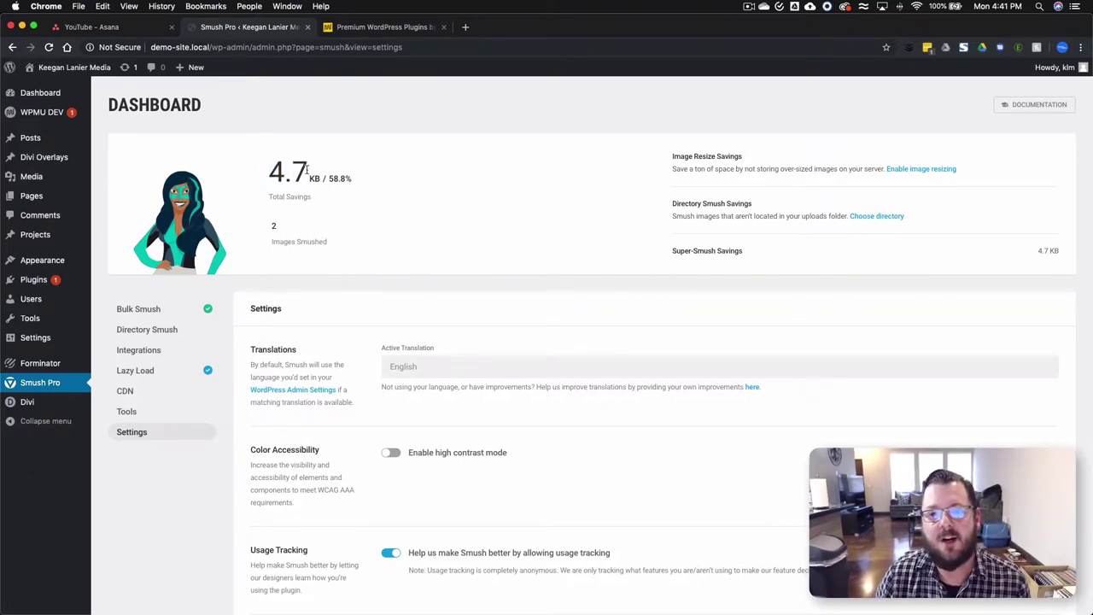